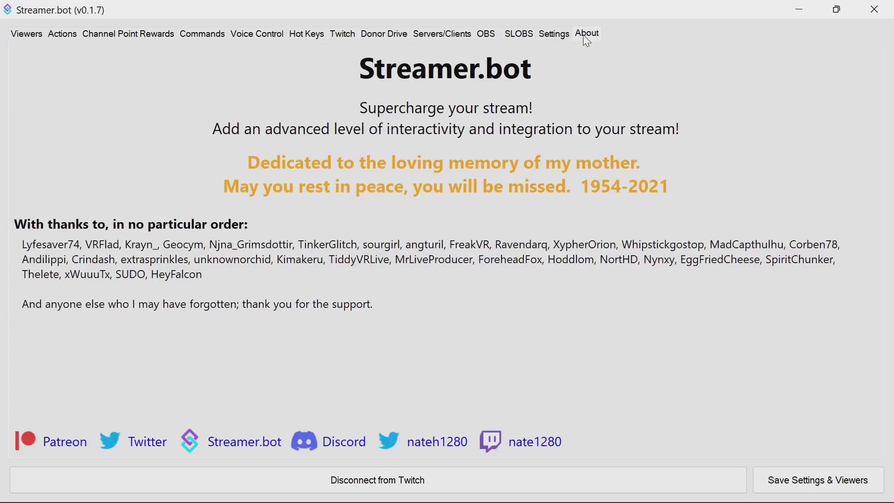
Start Streamer.bot's own internal websocket server.
left_click(432, 37)
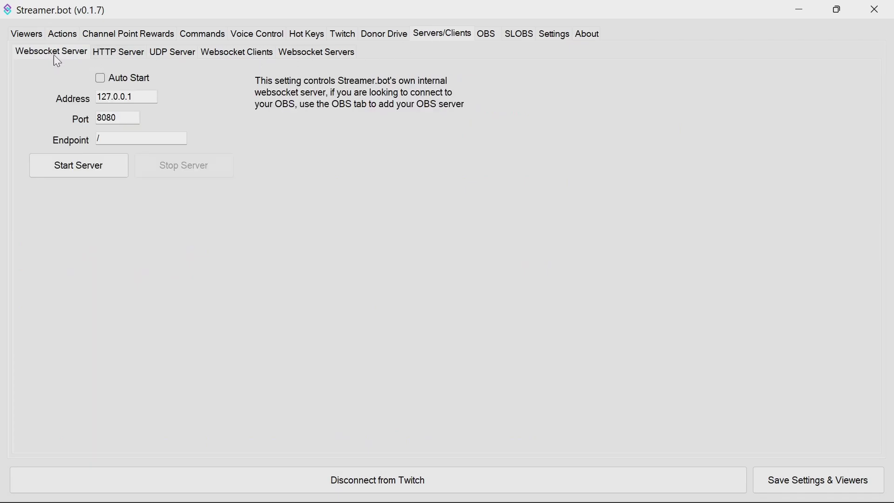
left_click(86, 161)
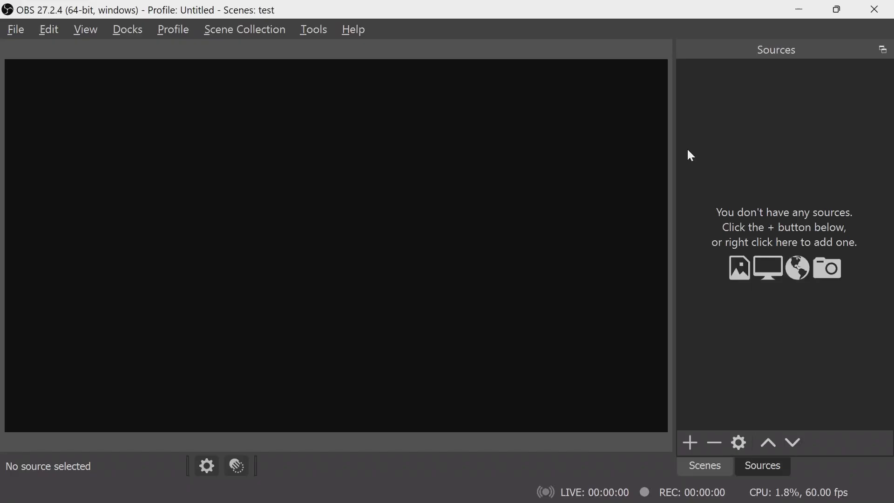
Switch to OBS and add a new browser source named Alerts-SB to the scene.
right_click(693, 118)
mouse_move(711, 124)
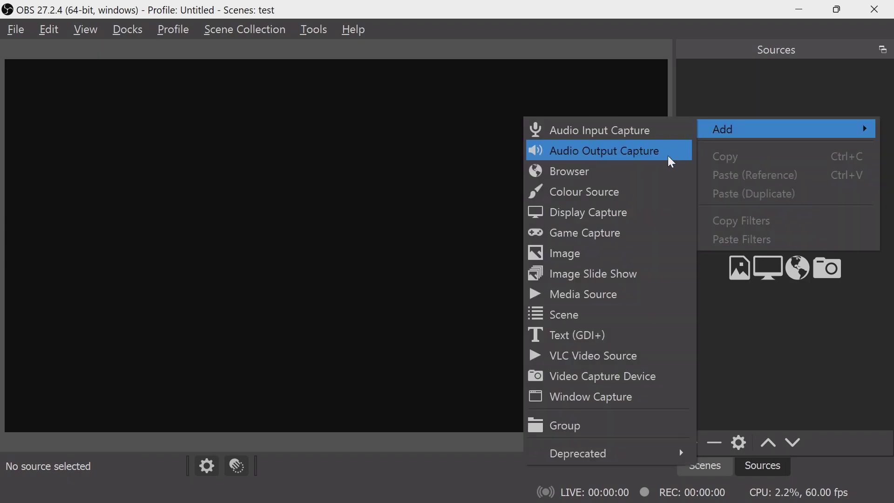
left_click(643, 170)
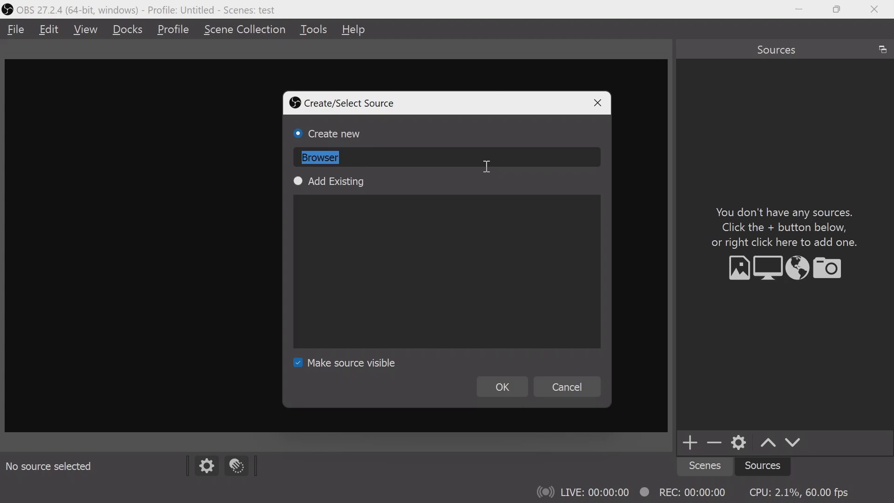
type("Alerts-SB")
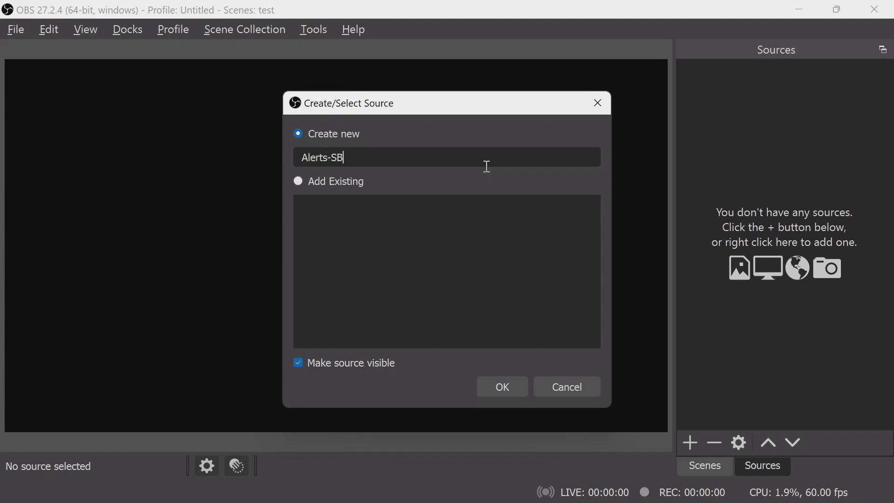
key("Return")
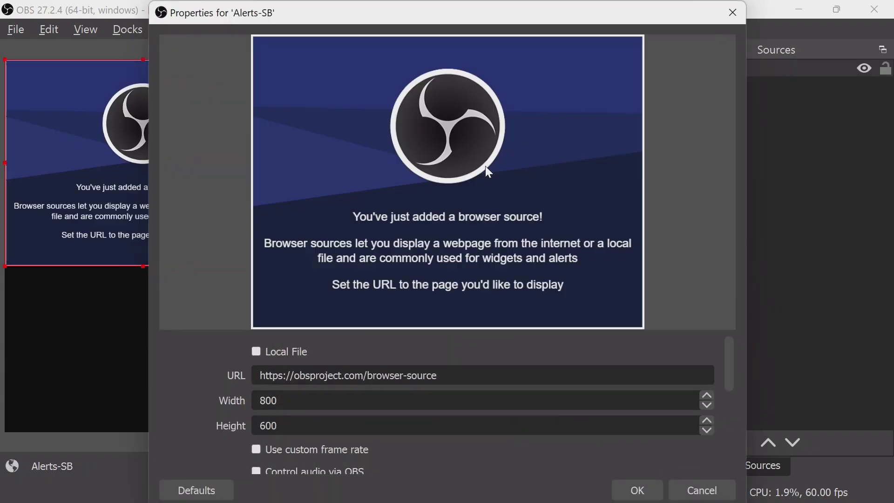
left_click(465, 375)
key("ctrl+a")
type("https://vrflad.com/alerts/")
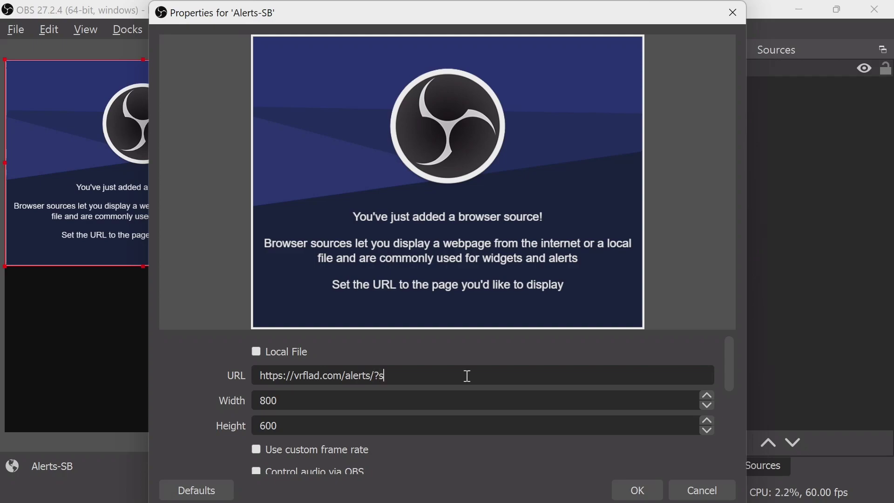
Append the query ?server=192.168.0.1:4444 to the browser source's URL.
key("BackSpace")
type("rver")
type("=192,")
type(".0")
type("168.0.1:4444")
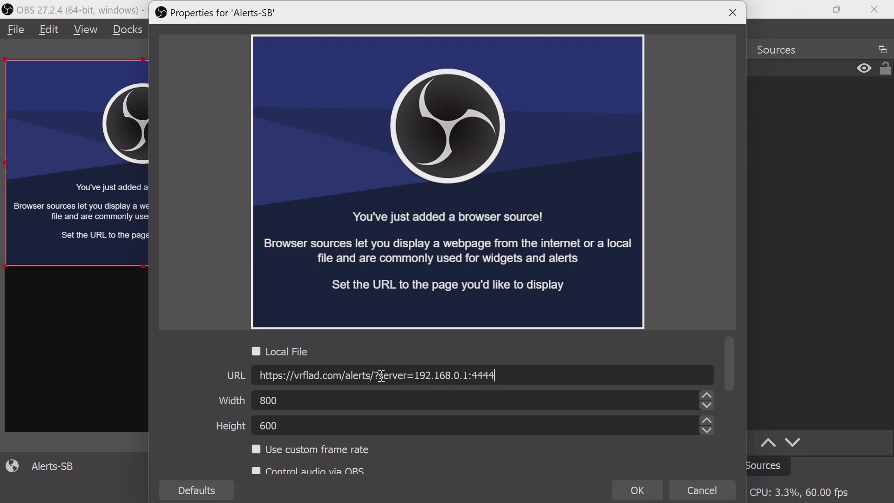
Remove the server query from the end of the browser source's URL.
left_click_drag(380, 376, 572, 375)
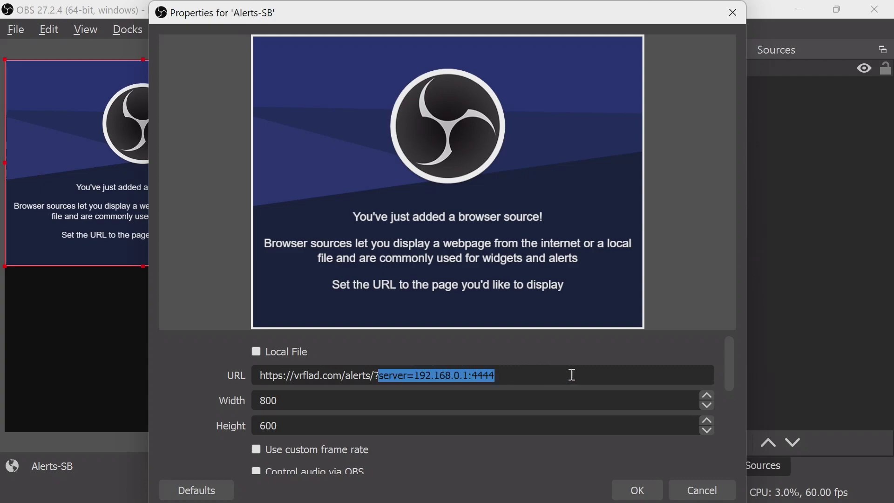
key("BackSpace")
key("BackSpace")
Set the browser source's width to 1920 and height to 1080, and accept its properties.
left_click_drag(312, 406, 239, 403)
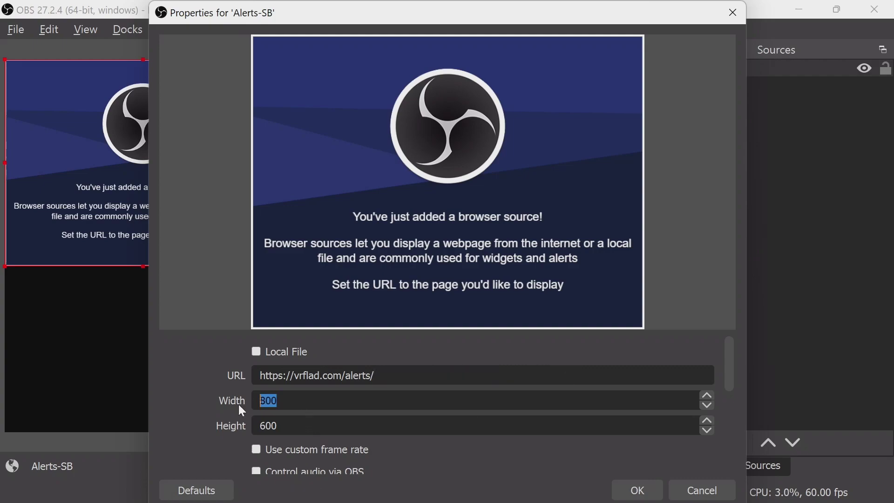
type("1920")
key("Tab")
type("1080")
left_click(642, 490)
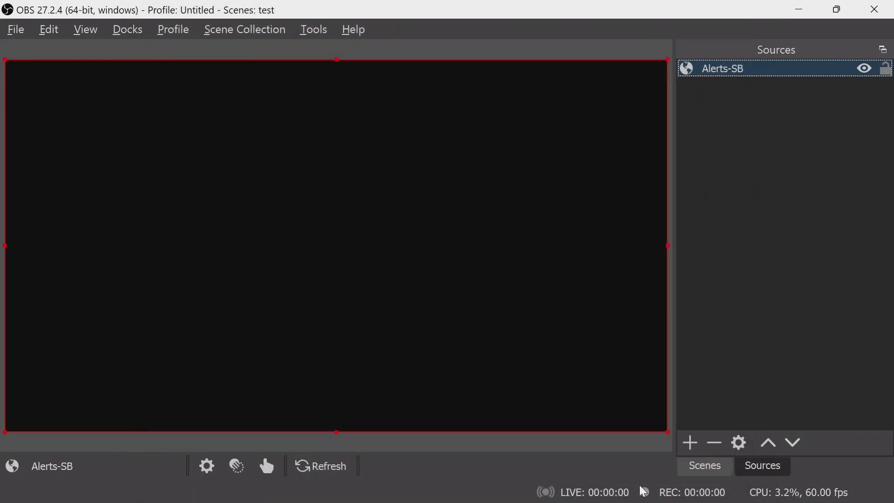
Switch to Streamer.bot and trigger test events for a follow and a cheer of 234 bits.
key("alt+Tab")
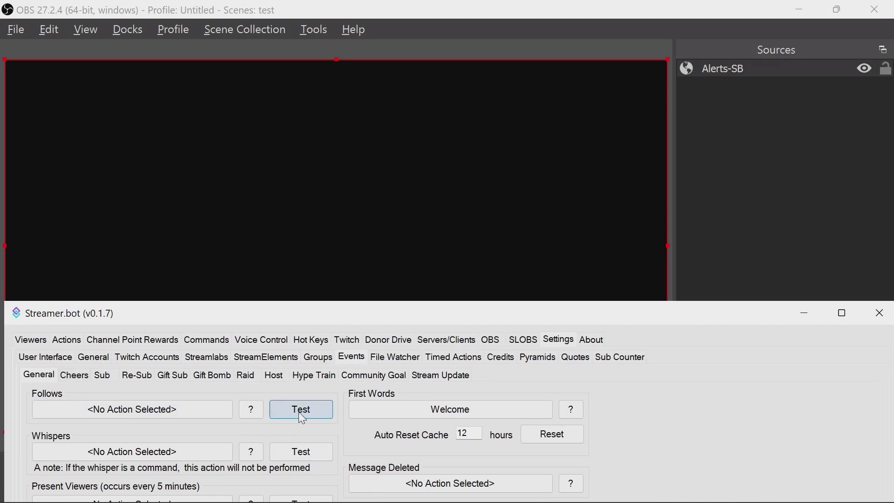
left_click(302, 410)
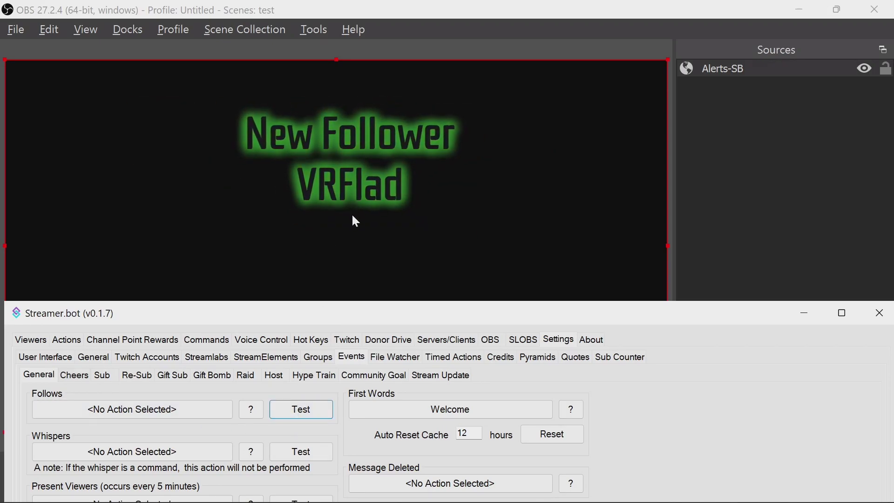
left_click(74, 375)
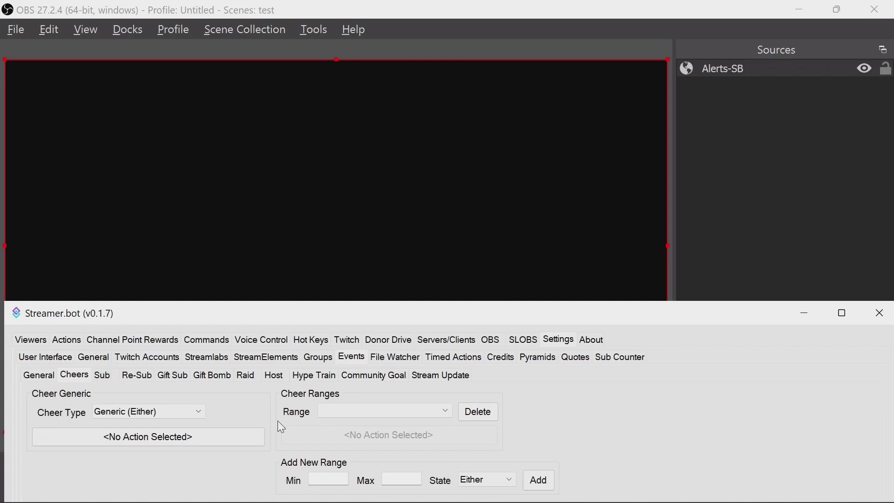
left_click_drag(411, 324, 478, 282)
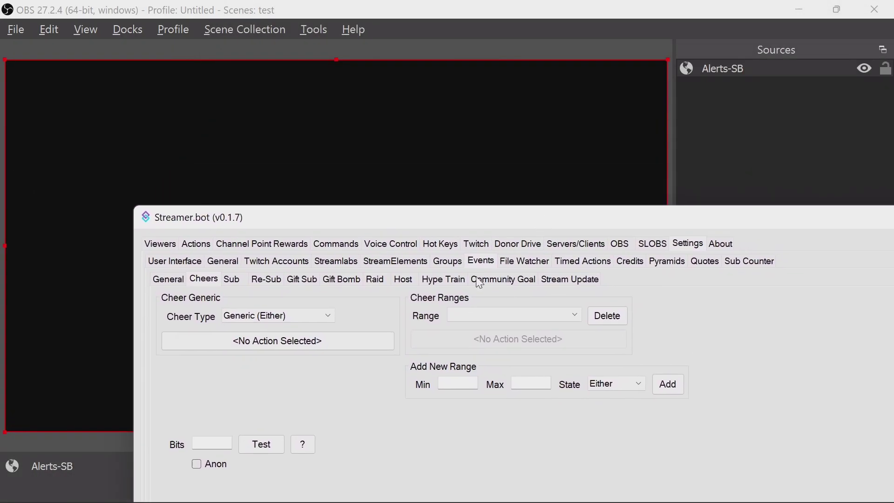
left_click(228, 445)
type("234")
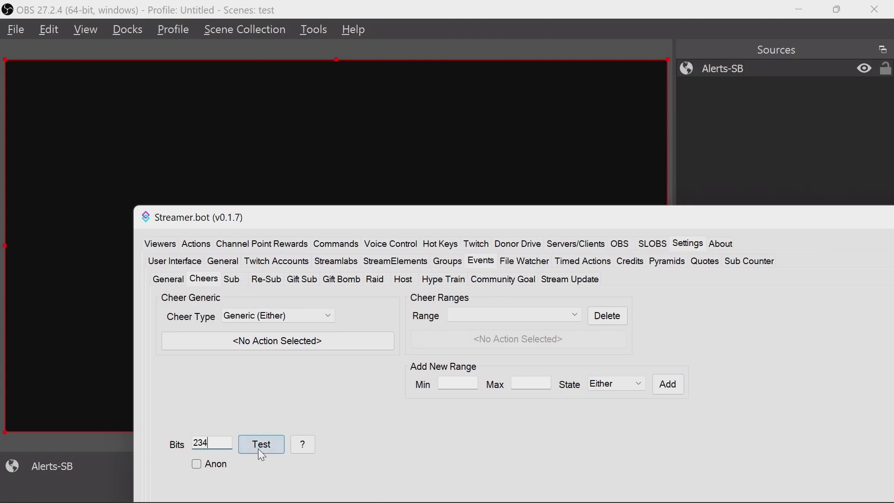
left_click(258, 448)
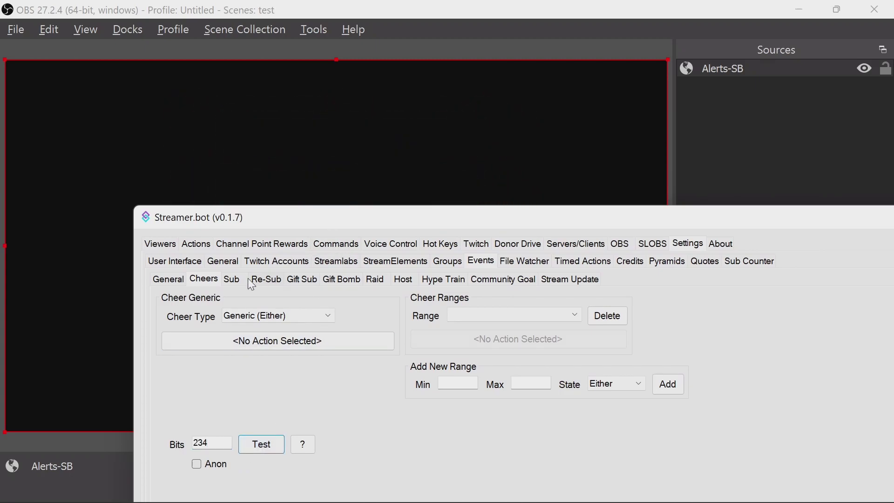
Trigger test events for a Twitch Prime subscription and a Tier 2 re-sub with a cumulative value of 2.
left_click(225, 279)
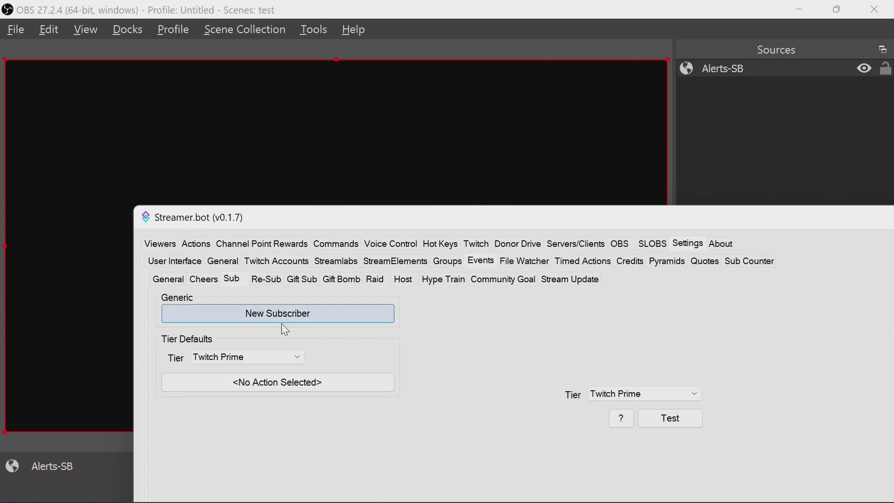
left_click(654, 419)
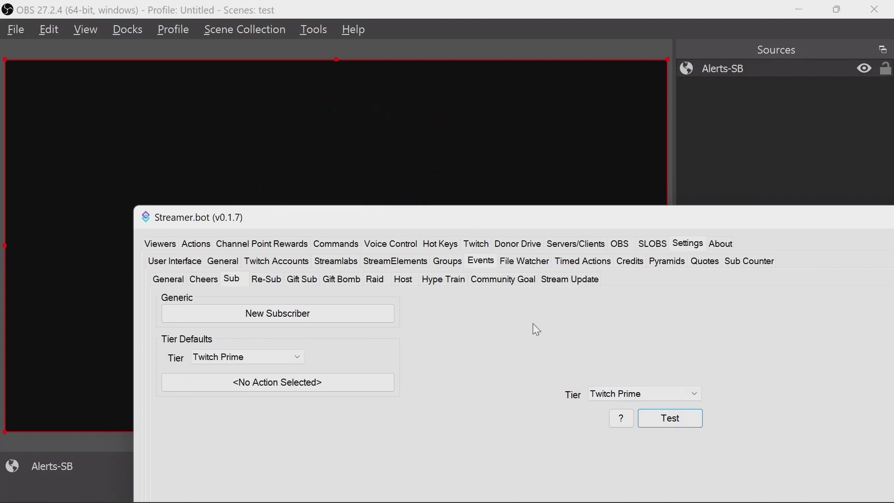
left_click(268, 280)
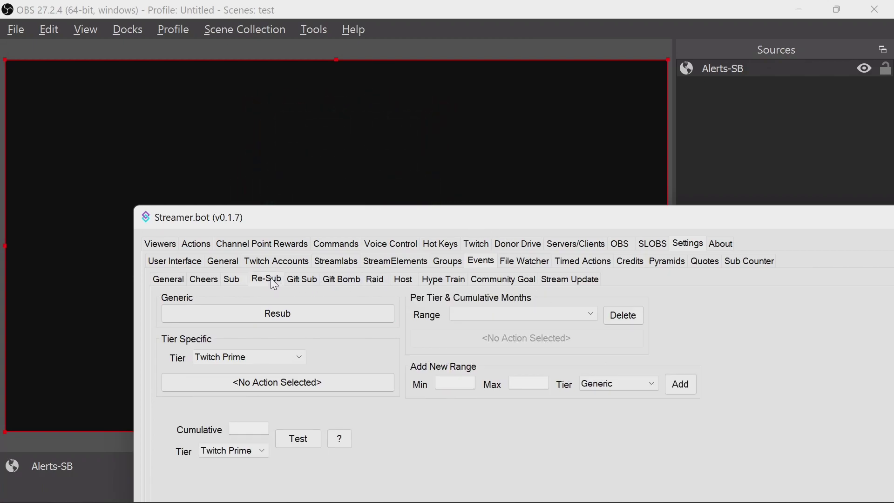
left_click(269, 428)
type("2")
left_click(220, 451)
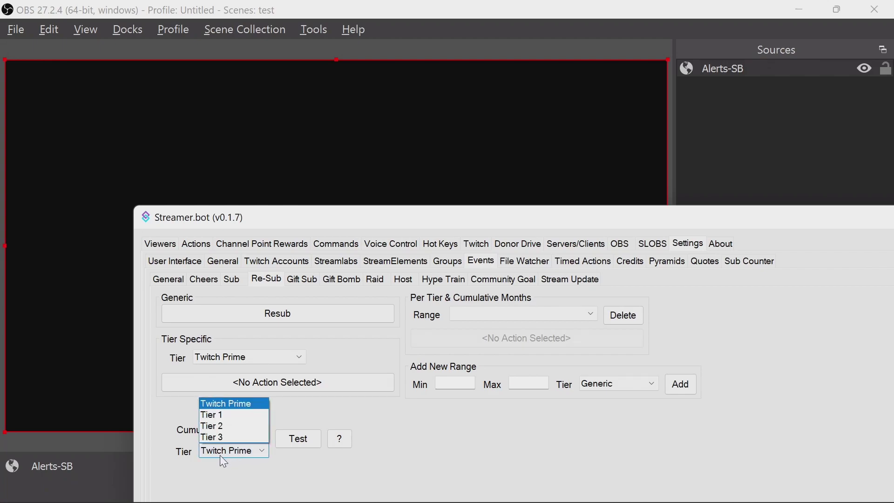
left_click(223, 422)
left_click(297, 437)
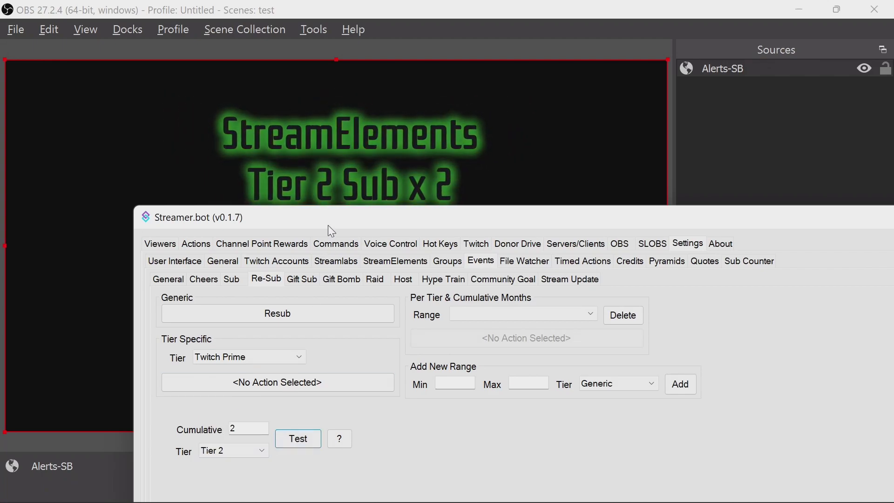
Move the Streamer.bot window clear of the alert preview and look through the Raid and Host event settings.
left_click_drag(328, 225, 329, 275)
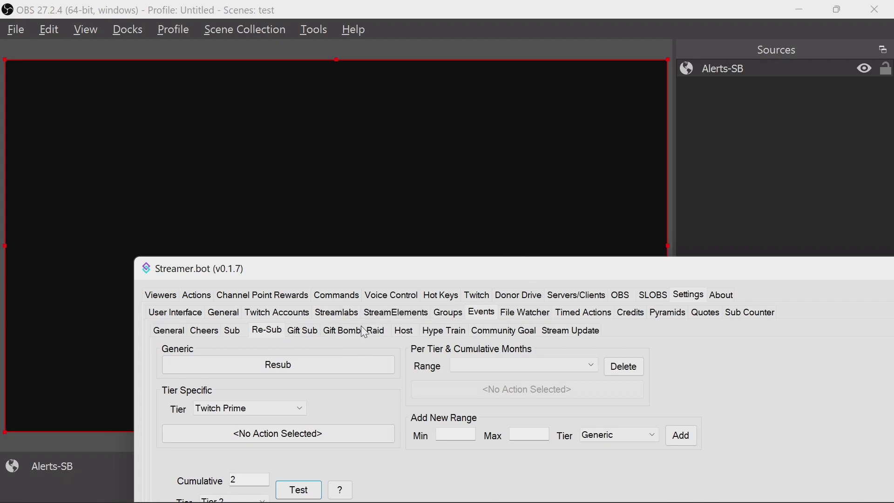
left_click(375, 330)
left_click(402, 331)
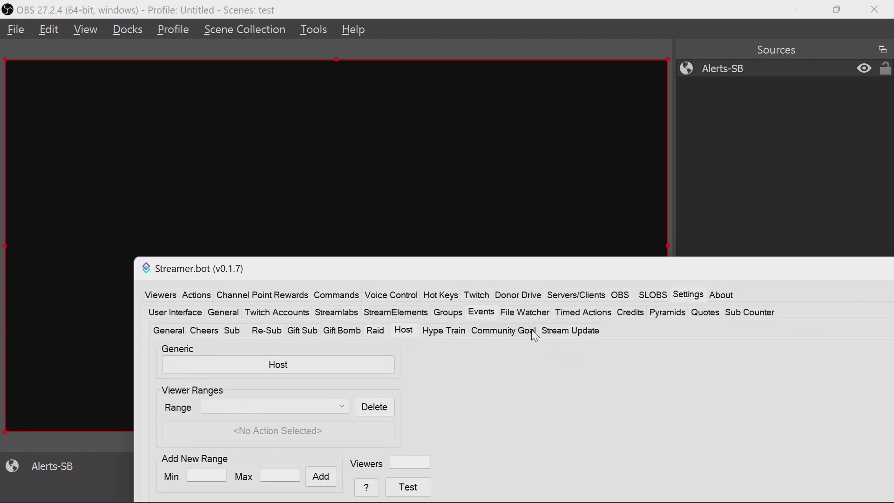